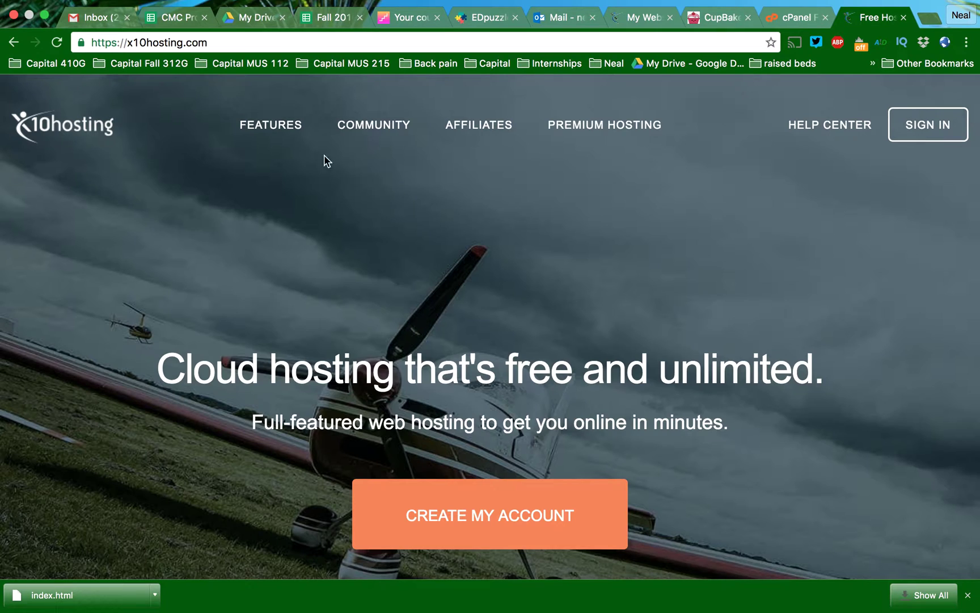
# Sign in to x10Hosting and bring up the hosting account's websites page.
pyautogui.moveTo(214, 42); pyautogui.dragTo(81, 40)
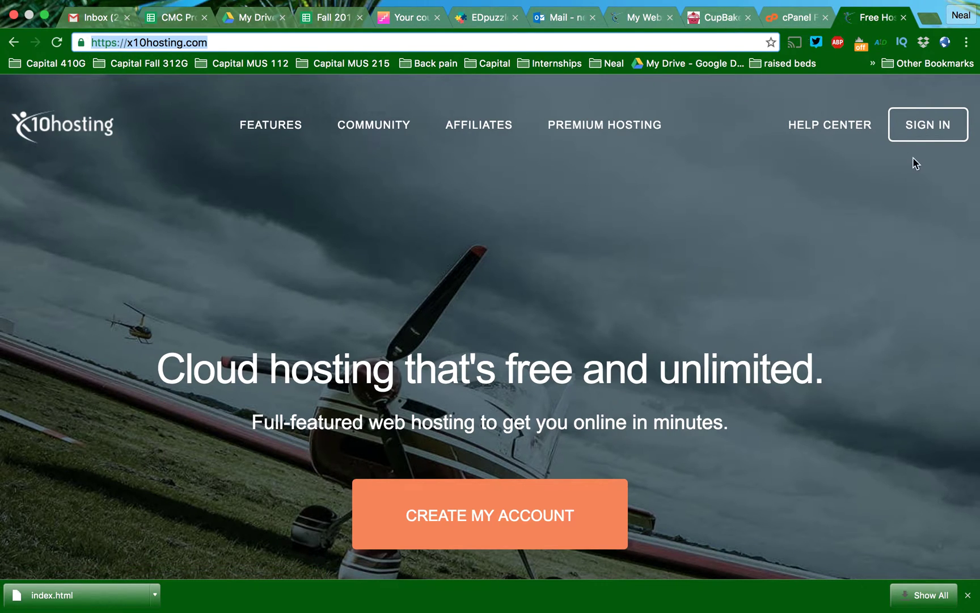
pyautogui.click(924, 127)
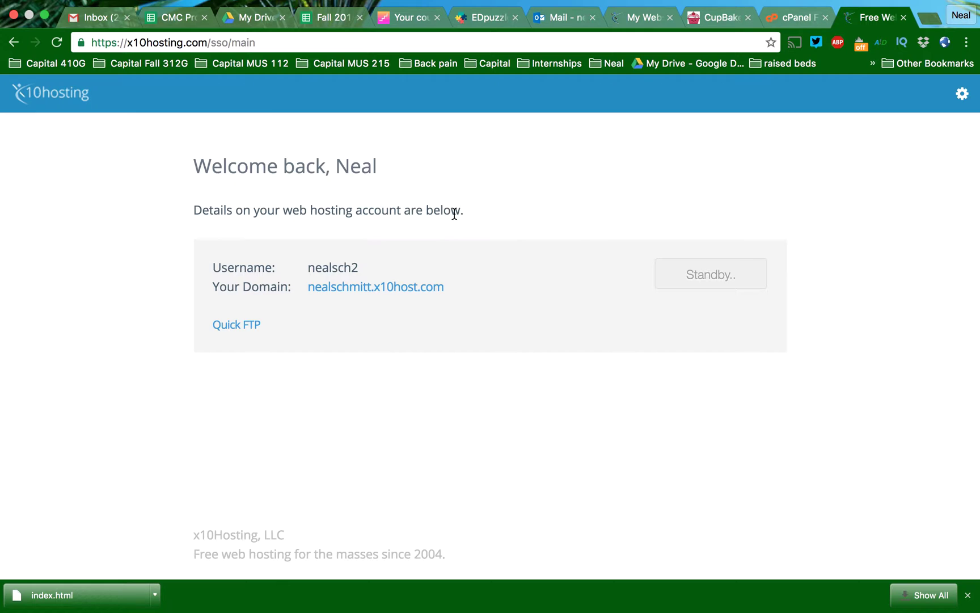
pyautogui.click(642, 17)
pyautogui.click(566, 27)
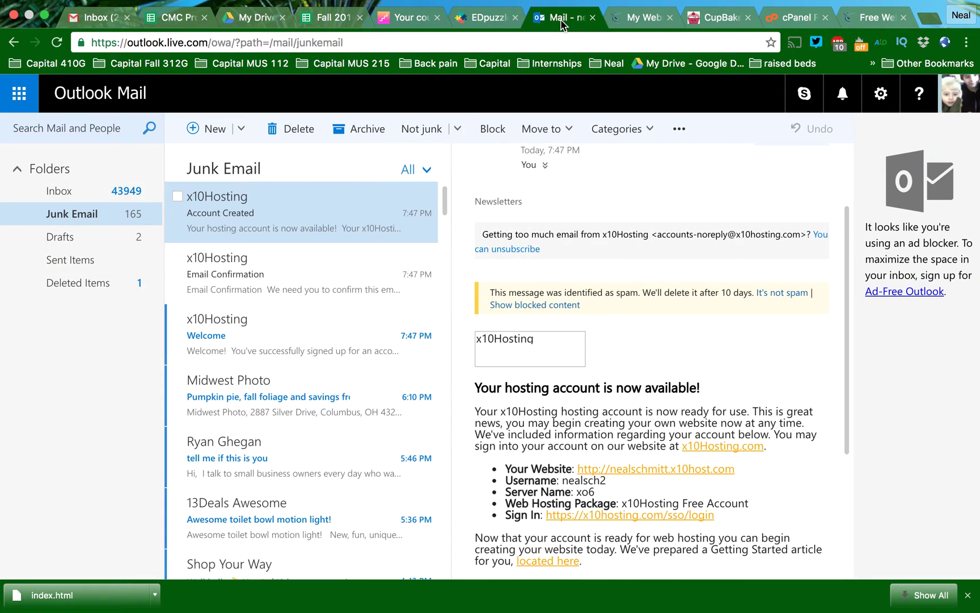
pyautogui.click(273, 286)
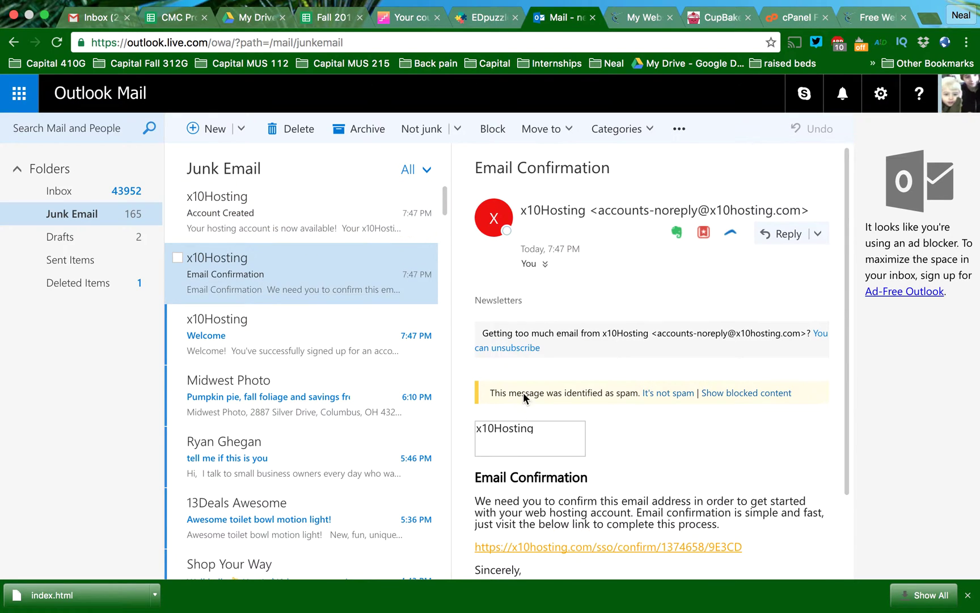
pyautogui.click(874, 17)
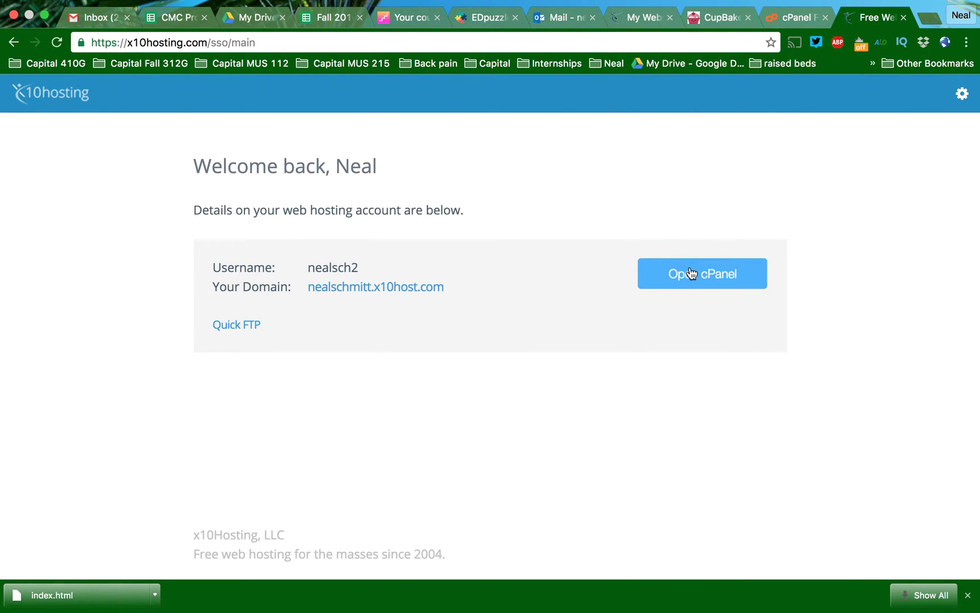
# Close the old cPanel, CupBakery and My Websites tabs, then start adding a new website.
pyautogui.click(825, 18)
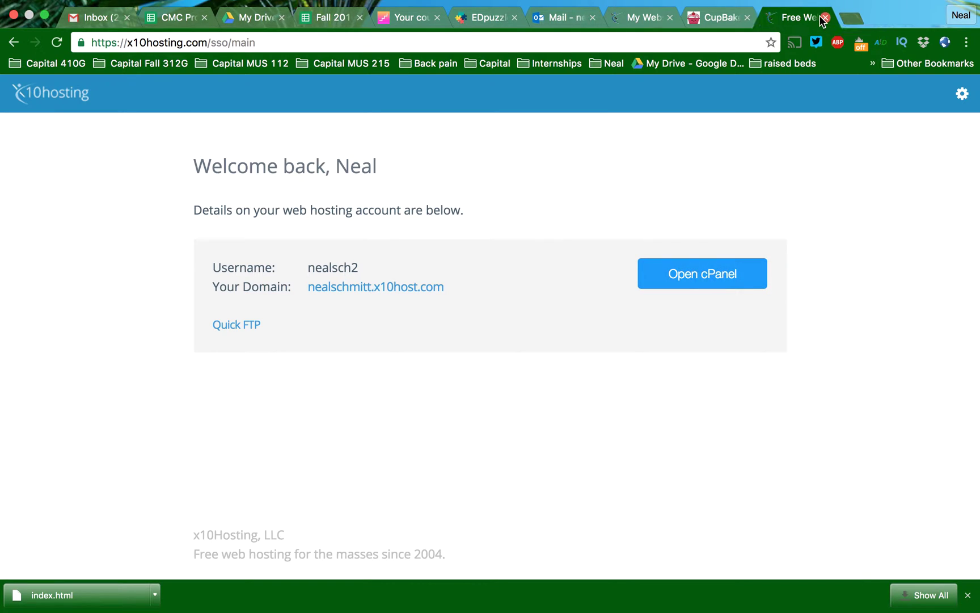
pyautogui.click(748, 18)
pyautogui.click(656, 17)
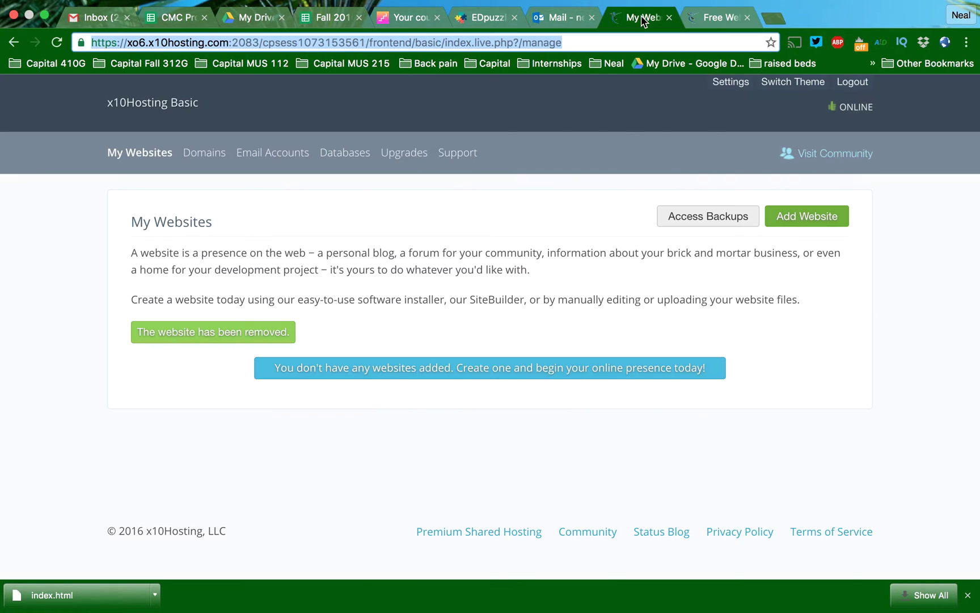
pyautogui.click(670, 19)
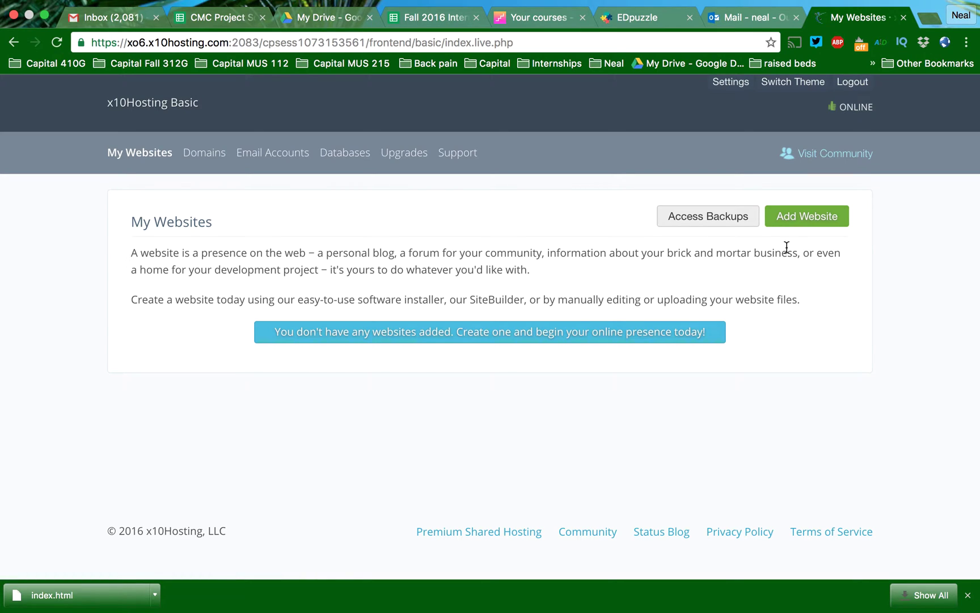
pyautogui.click(803, 220)
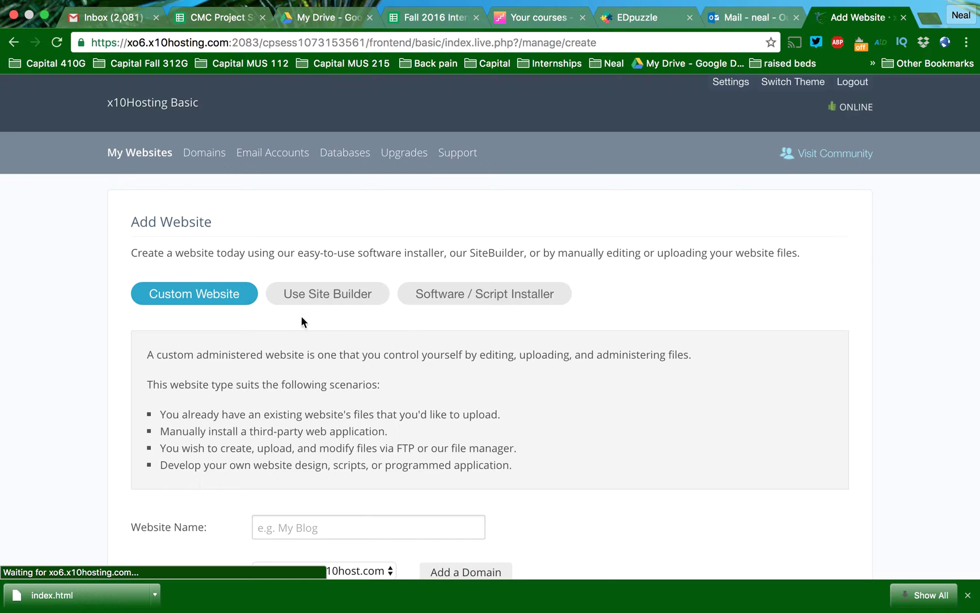
# Create the custom website 'bistro' with an empty address path and preview its live address.
pyautogui.scroll(-3, 281, 332)
pyautogui.click(296, 403)
pyautogui.write('bistro')
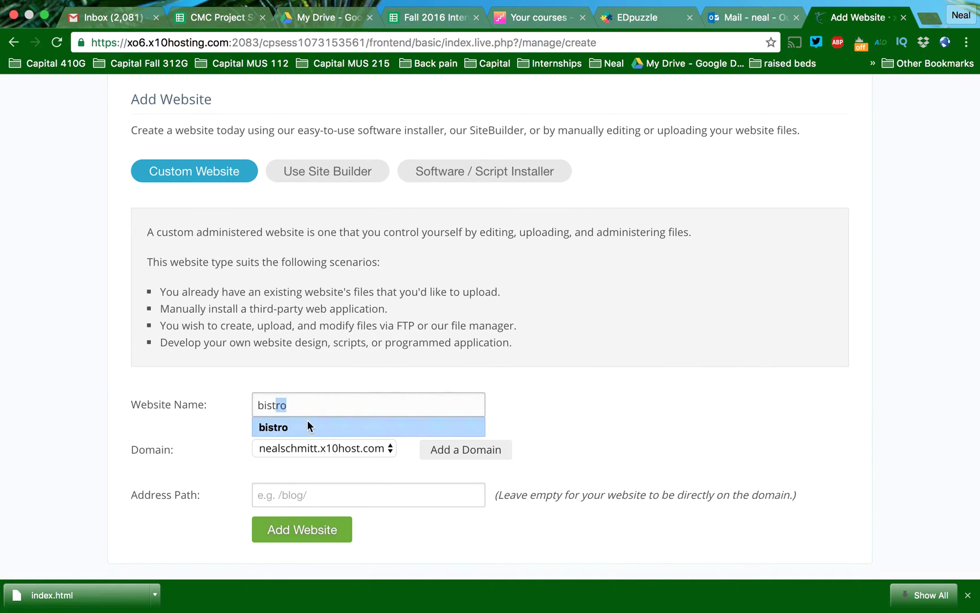
pyautogui.click(310, 424)
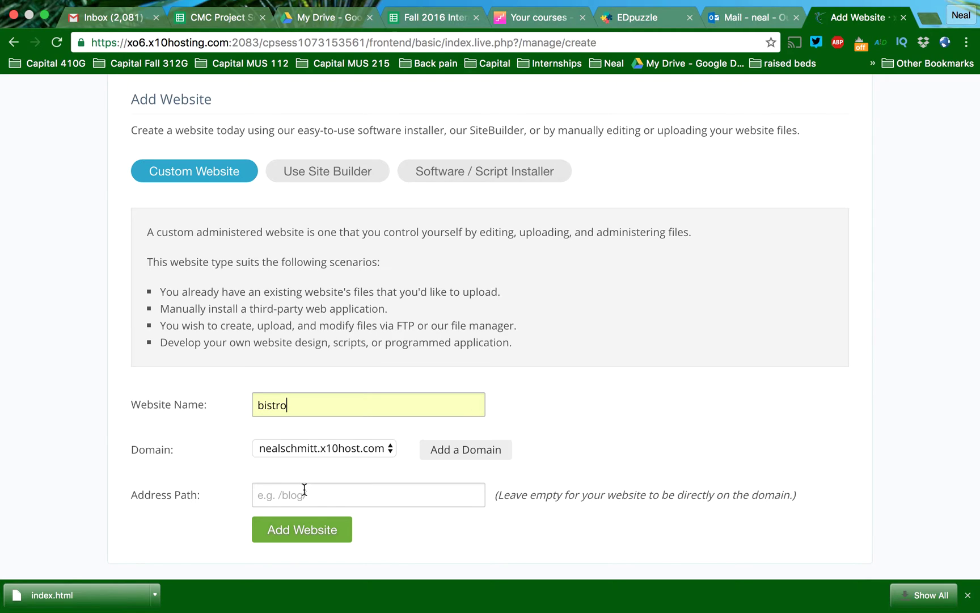
pyautogui.click(241, 491)
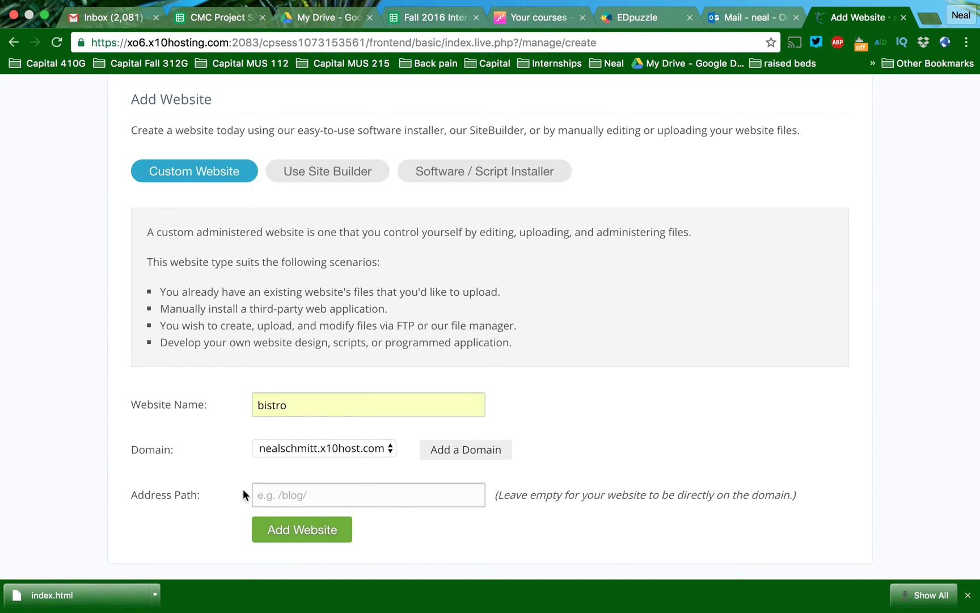
pyautogui.click(316, 539)
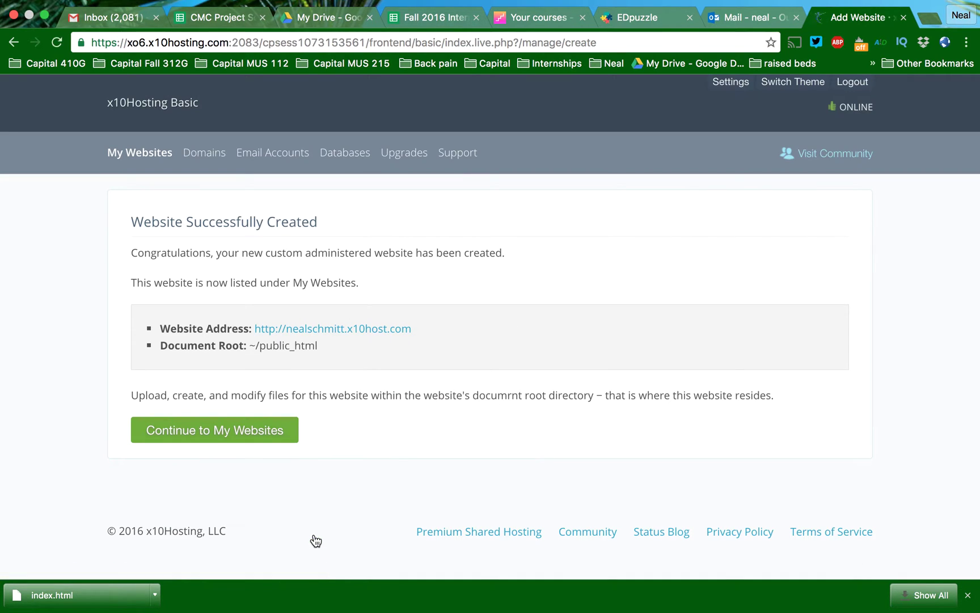
pyautogui.click(358, 335)
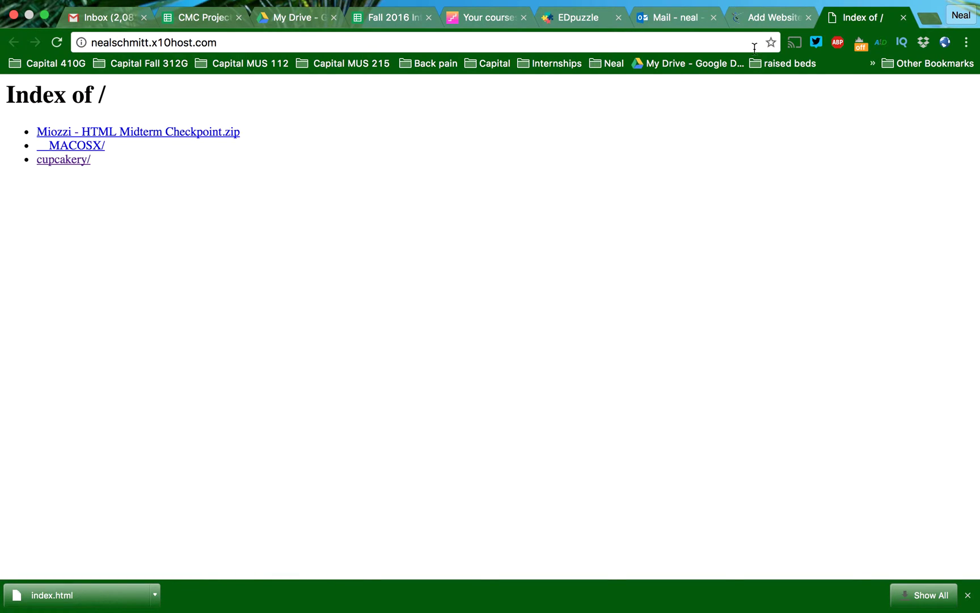
# Return to the website-created confirmation and continue to My Websites, which lists bistro.
pyautogui.click(773, 18)
pyautogui.click(231, 433)
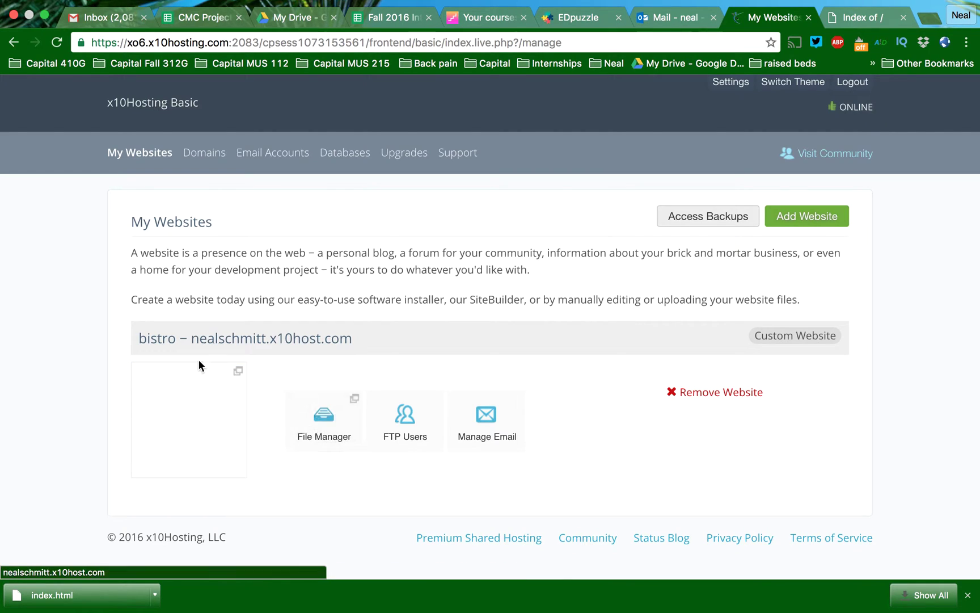
# Open bistro's File Manager and browse into the empty public_html folder.
pyautogui.click(332, 423)
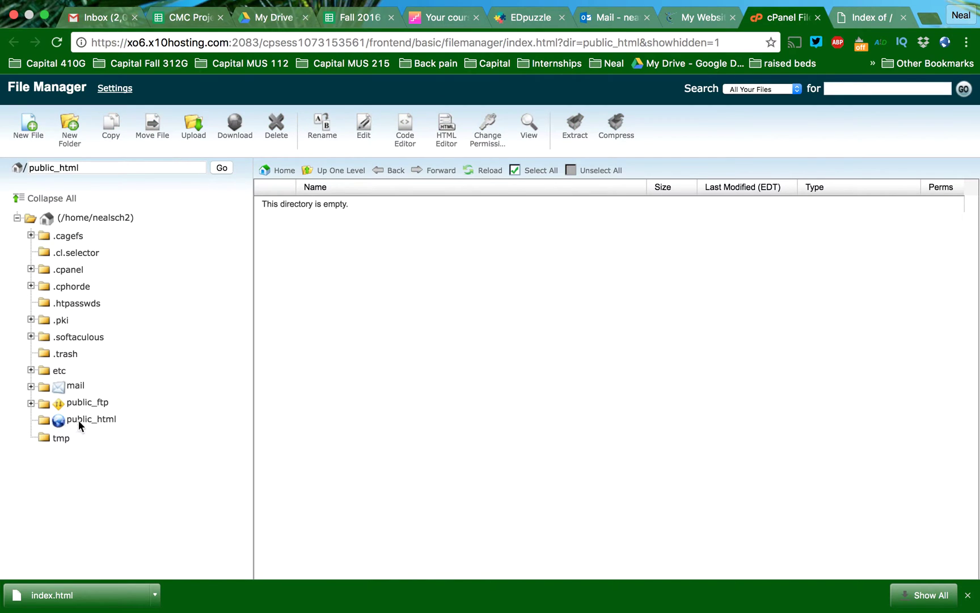
pyautogui.click(101, 419)
pyautogui.press('super+Tab')
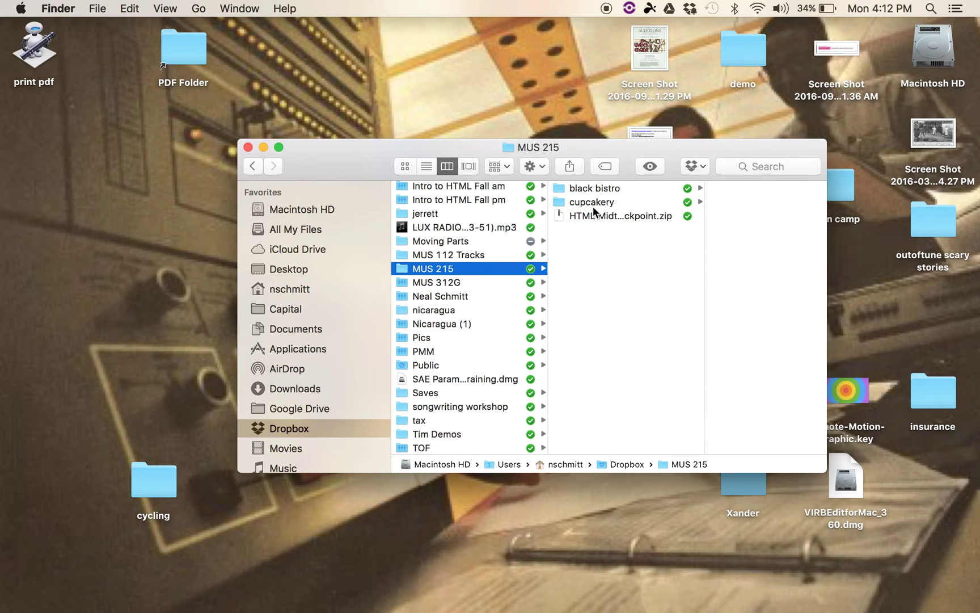
# In Finder, compress the cupcakery folder in MUS 215 into a zip archive.
pyautogui.click(590, 204)
pyautogui.click(584, 215)
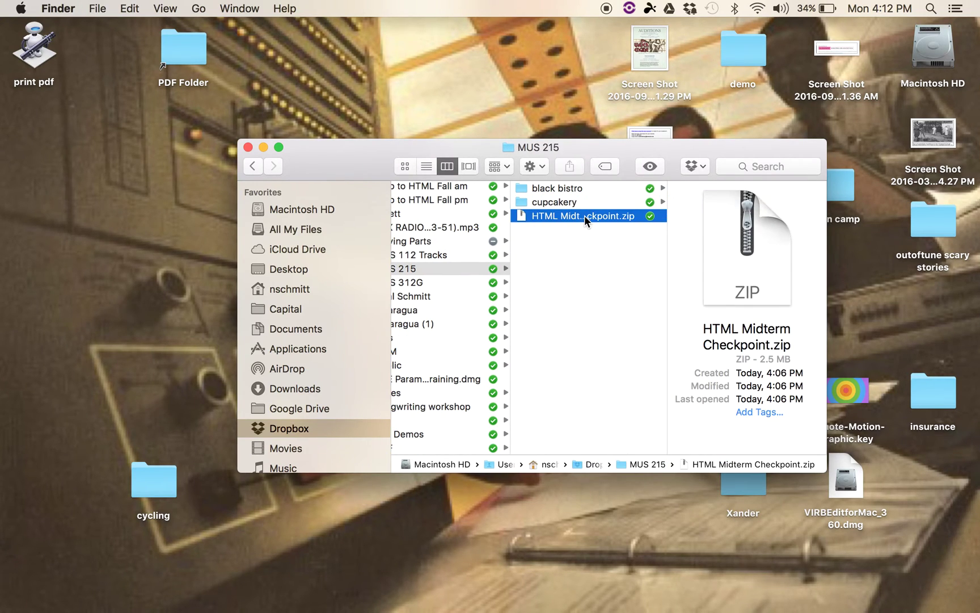
pyautogui.click(553, 201)
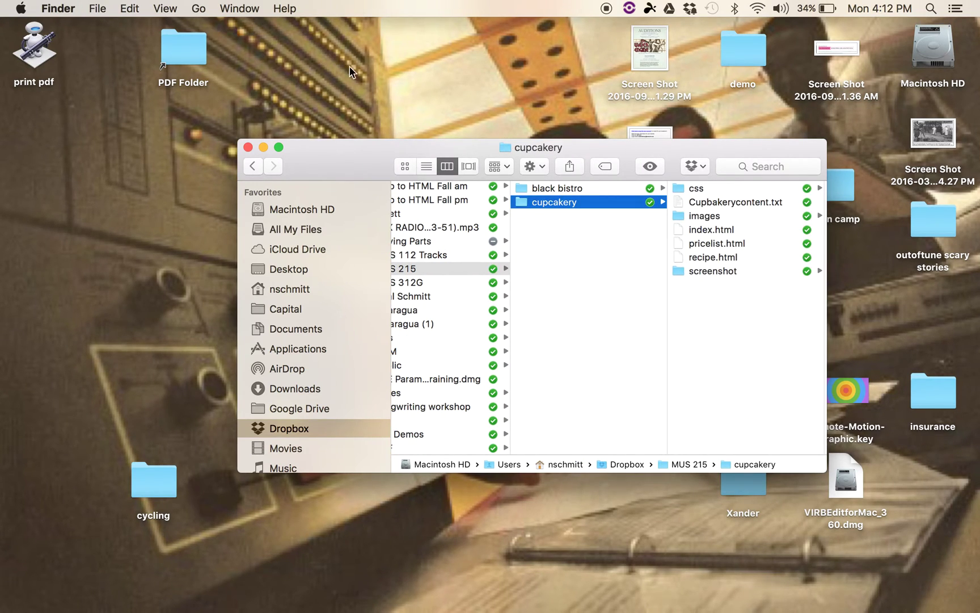
pyautogui.rightClick(550, 201)
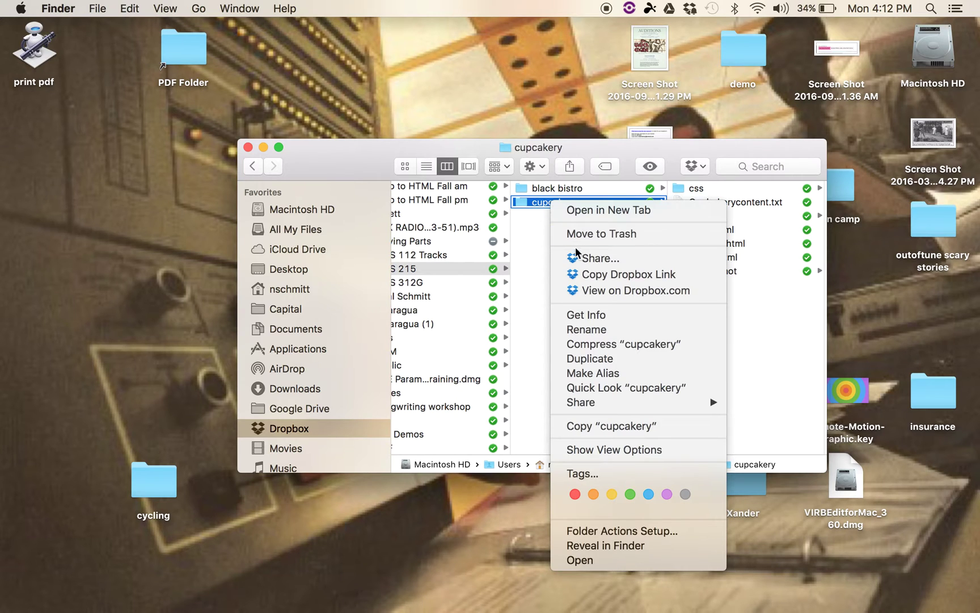
pyautogui.click(600, 344)
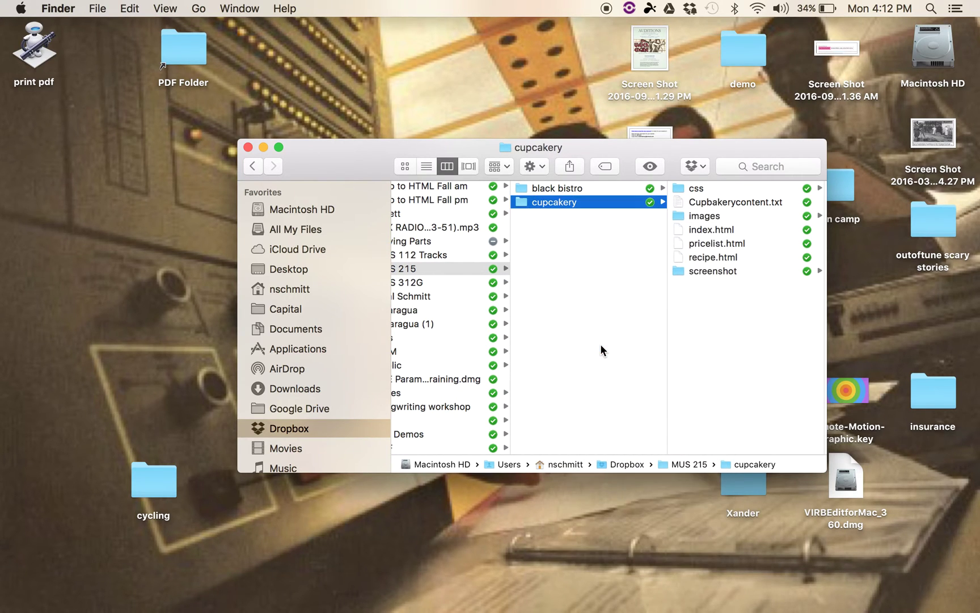
pyautogui.press('super+Tab')
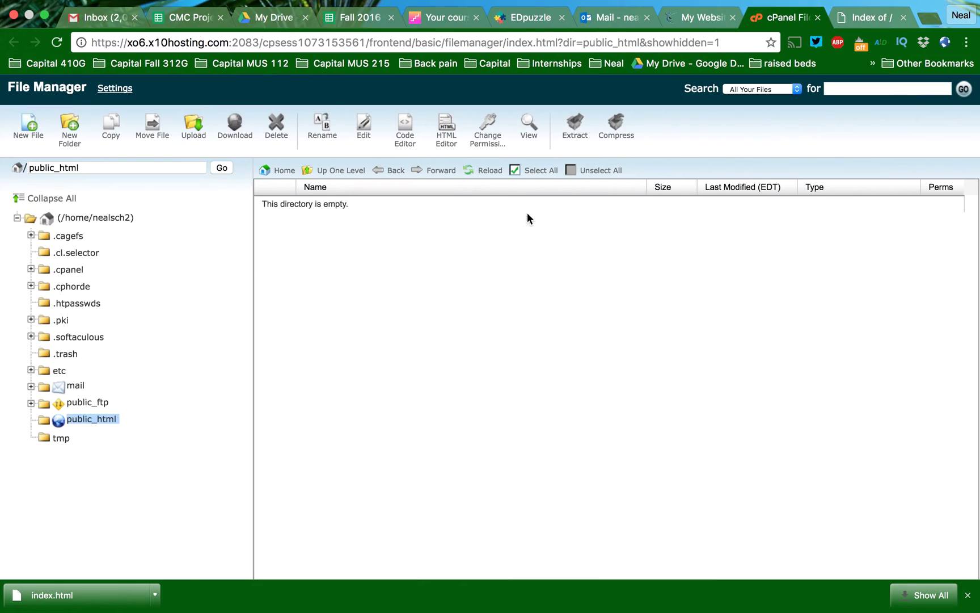
# Upload cupcakery.zip (2.39 MB) into public_html and select the archive.
pyautogui.click(194, 126)
pyautogui.click(47, 156)
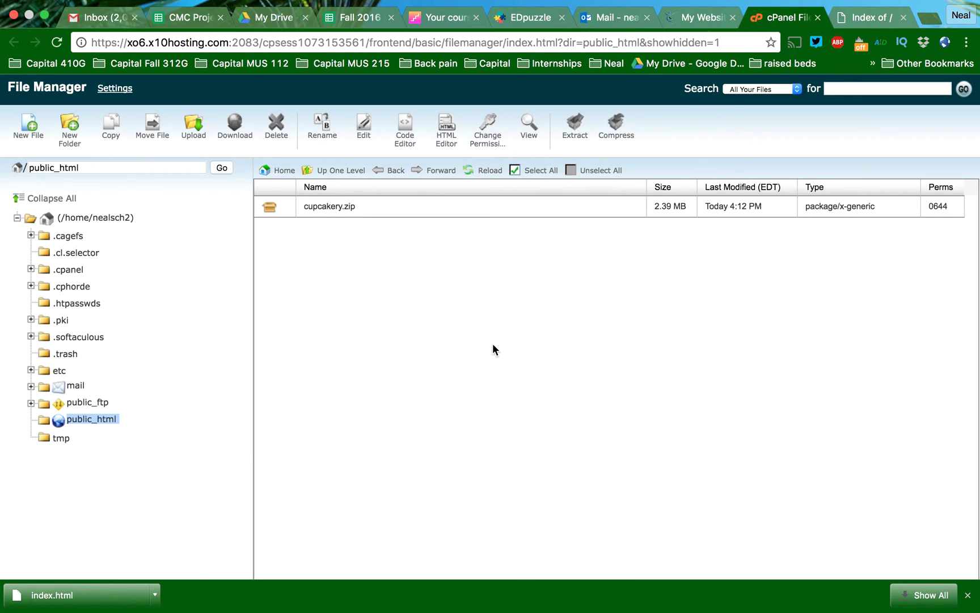
pyautogui.click(322, 206)
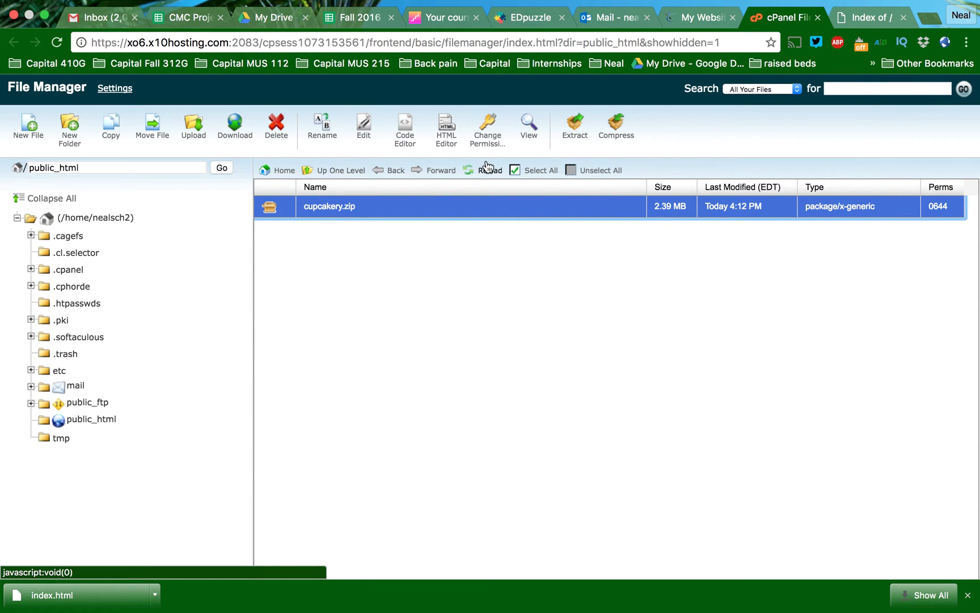
# Extract cupcakery.zip into public_html, open the cupcakery folder, and view the live root listing.
pyautogui.click(575, 126)
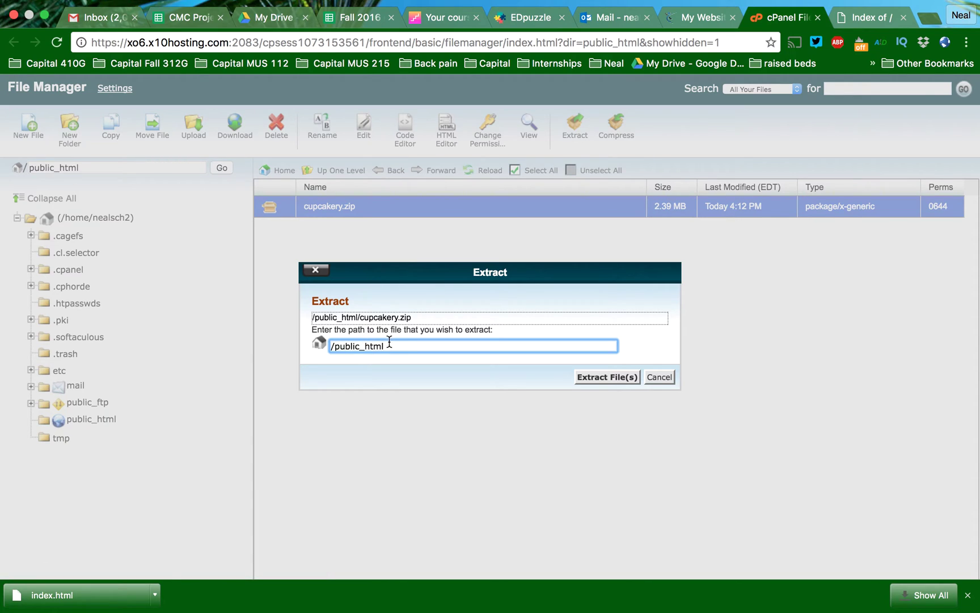
pyautogui.click(605, 376)
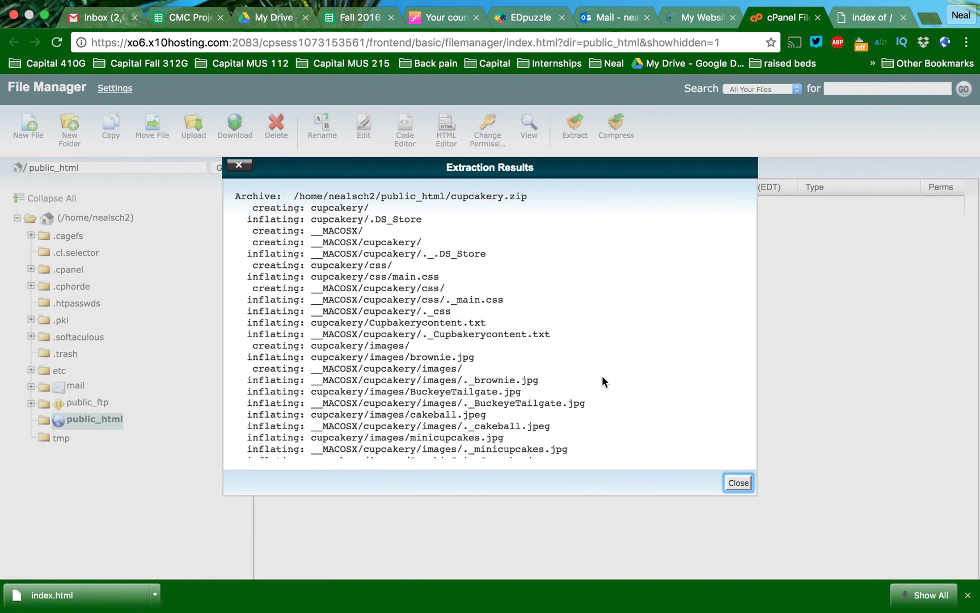
pyautogui.click(737, 483)
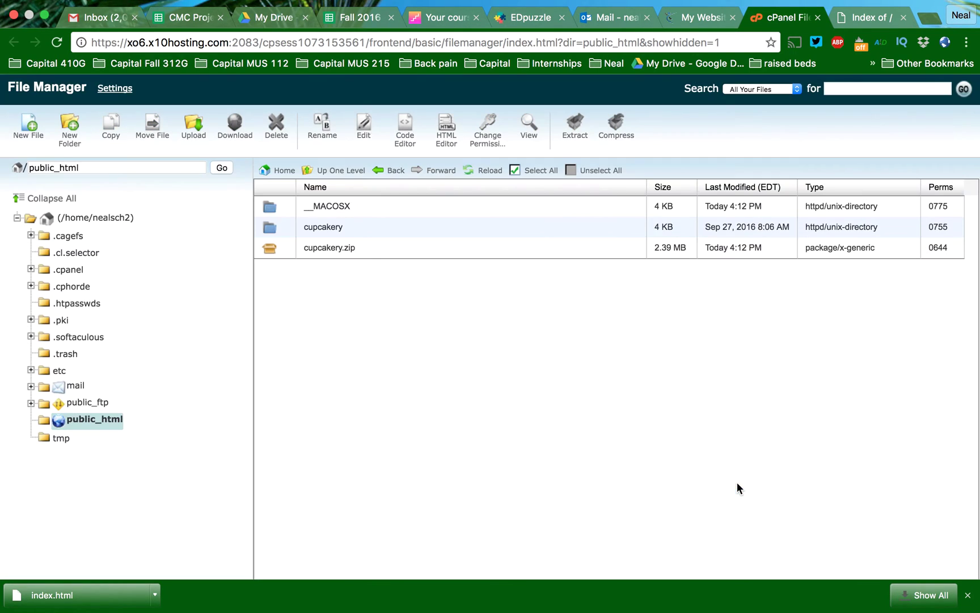
pyautogui.doubleClick(284, 229)
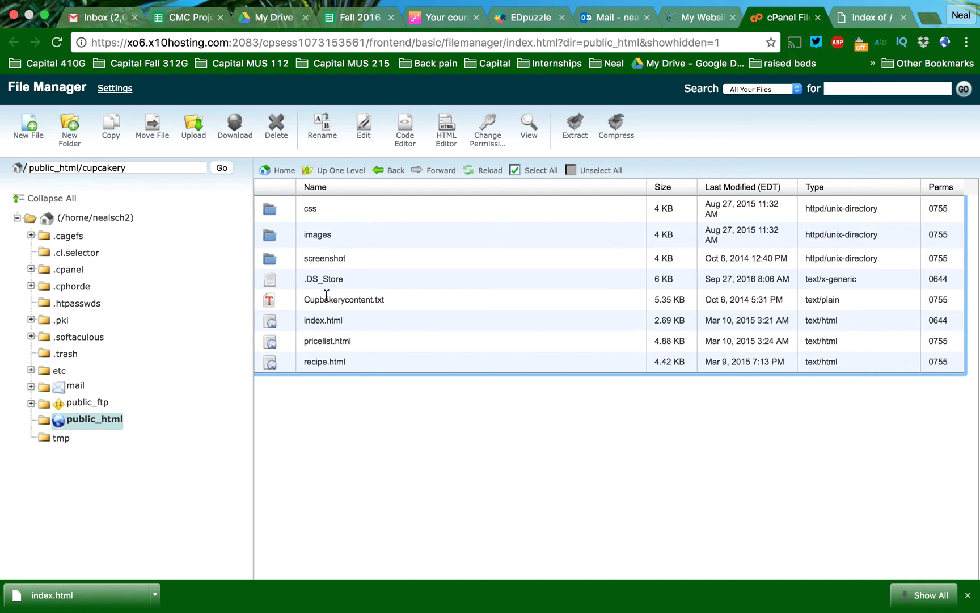
pyautogui.click(865, 17)
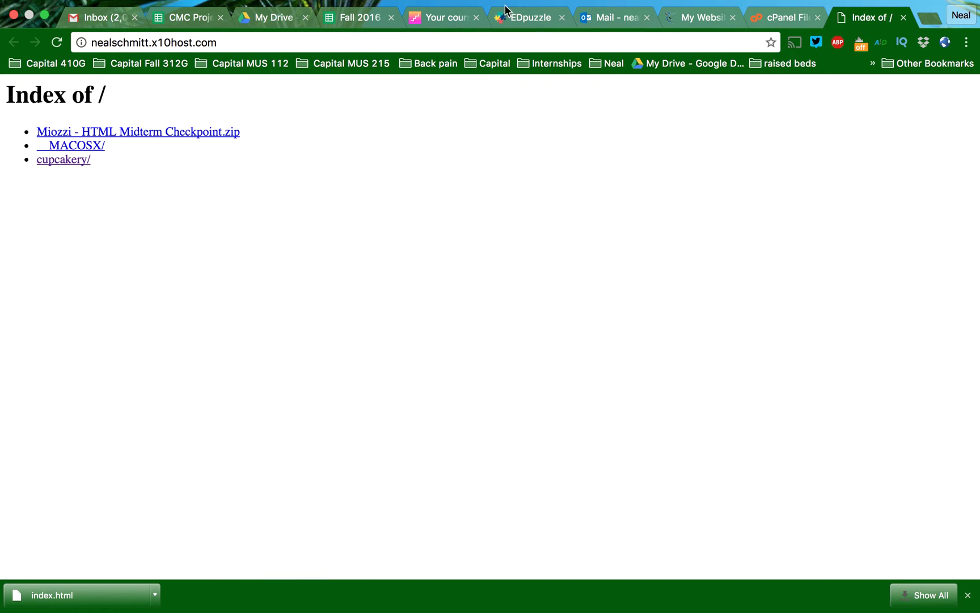
# Load the live site at /cupcakery and move the file manager up to public_html.
pyautogui.click(285, 43)
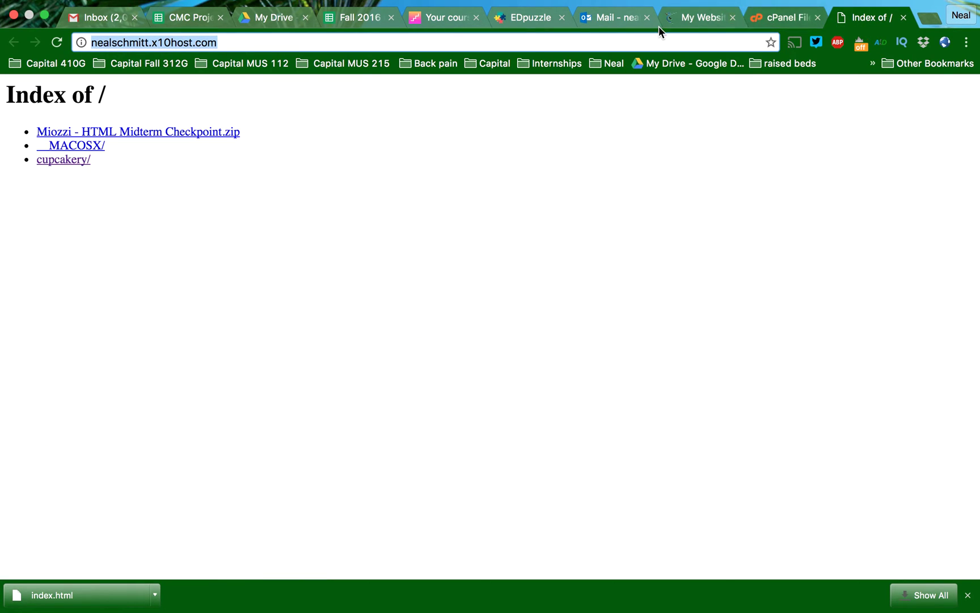
pyautogui.click(527, 39)
pyautogui.write('/')
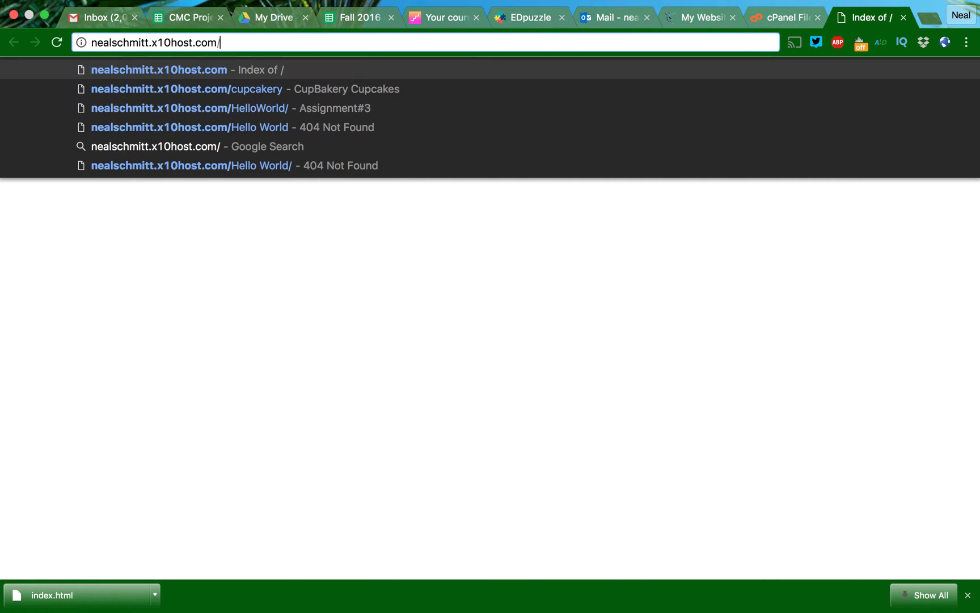
pyautogui.write('cupcake')
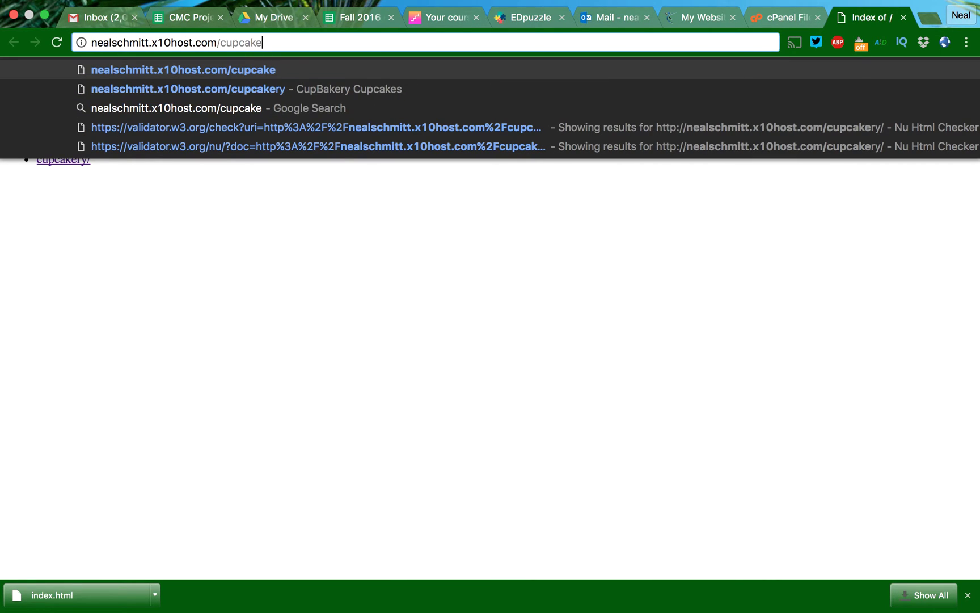
pyautogui.write('ry')
pyautogui.press('Return')
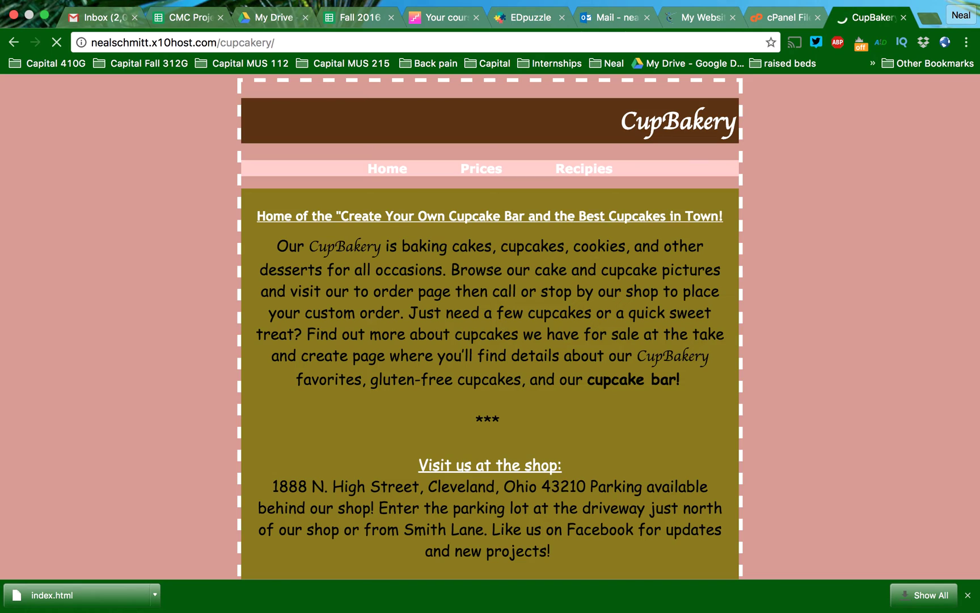
pyautogui.click(786, 31)
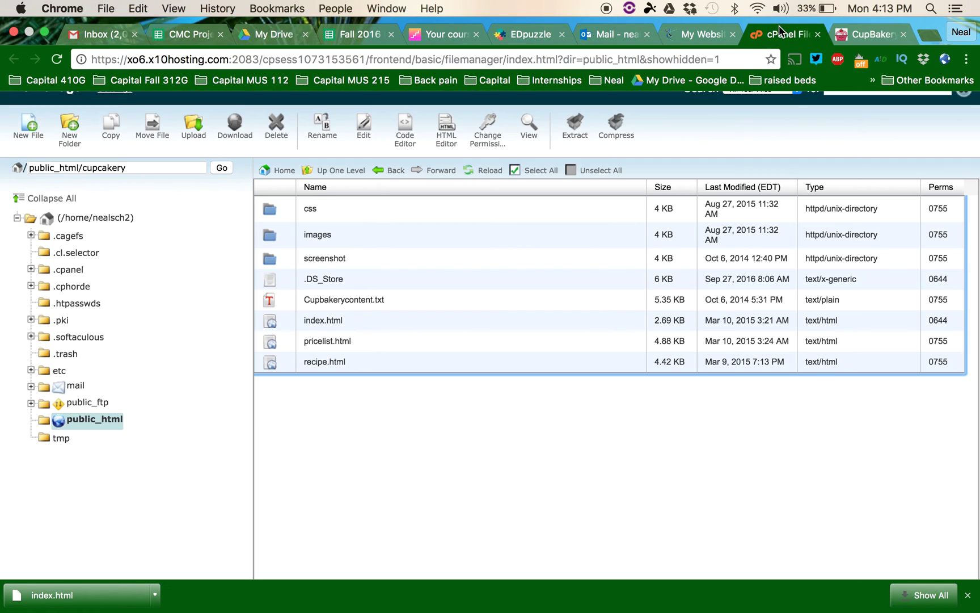
pyautogui.click(336, 170)
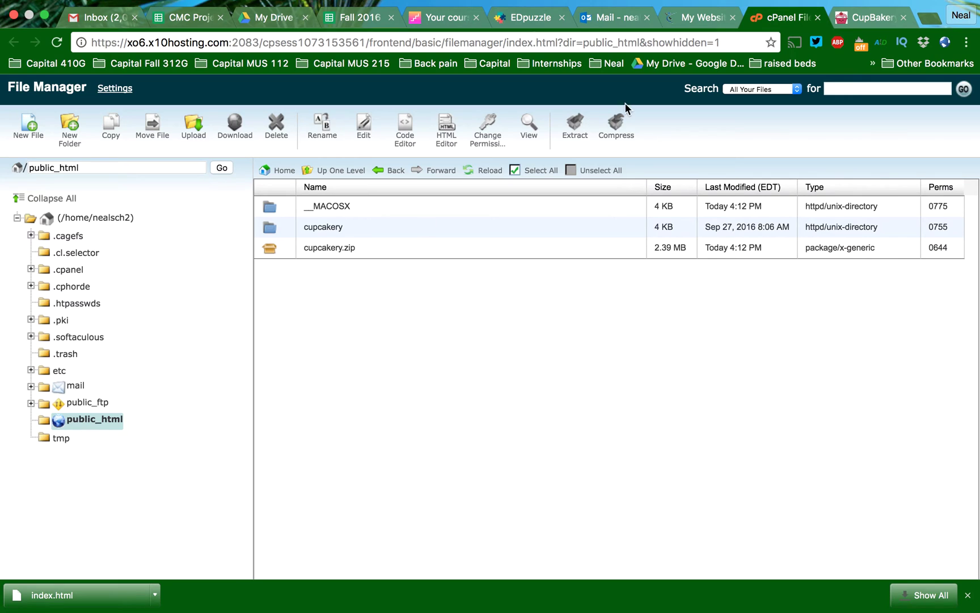
# Reload the cupcakery site address from the suggestions, then return to the file manager.
pyautogui.click(845, 22)
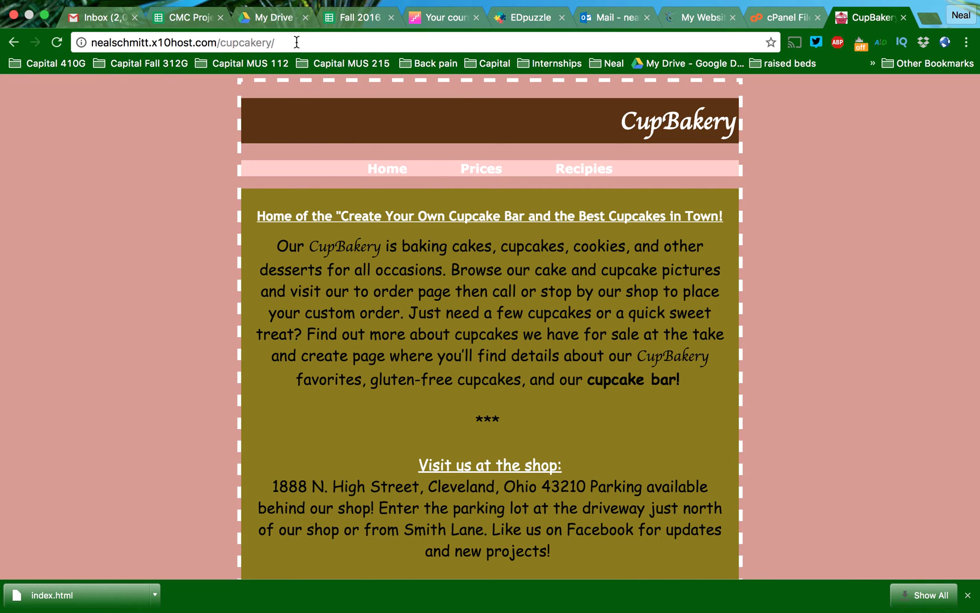
pyautogui.moveTo(287, 43); pyautogui.dragTo(219, 43)
pyautogui.press('BackSpace')
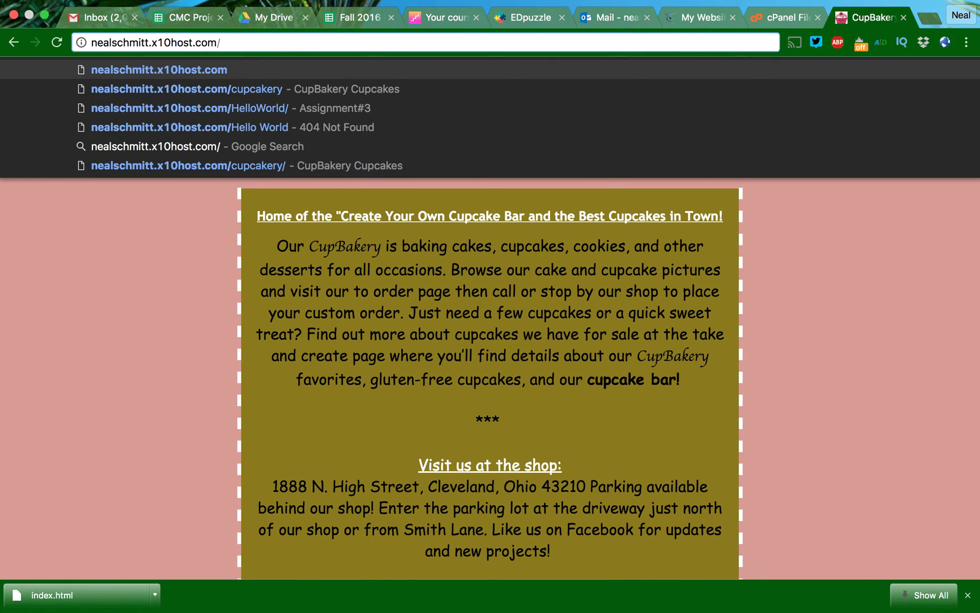
pyautogui.click(244, 89)
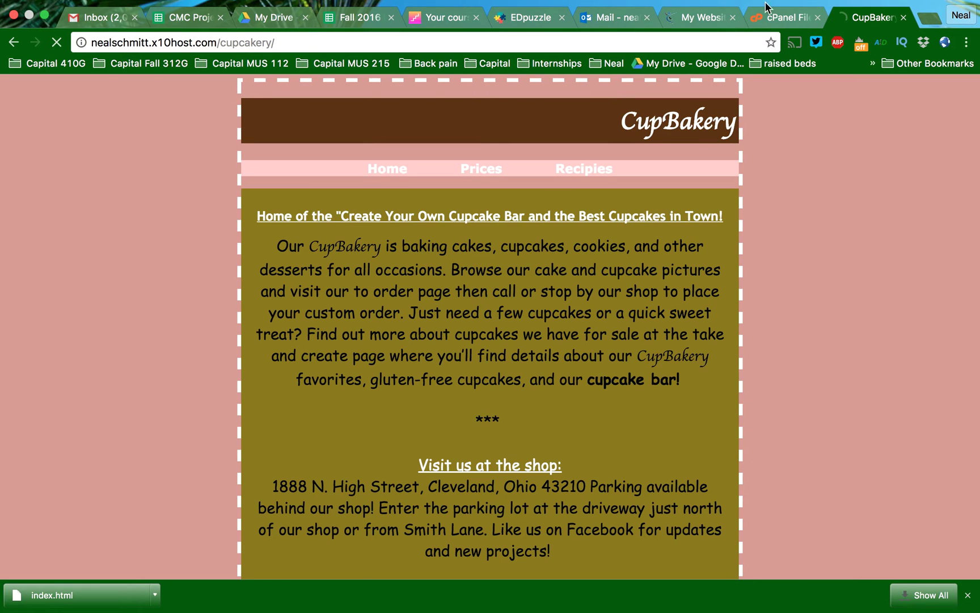
pyautogui.click(781, 22)
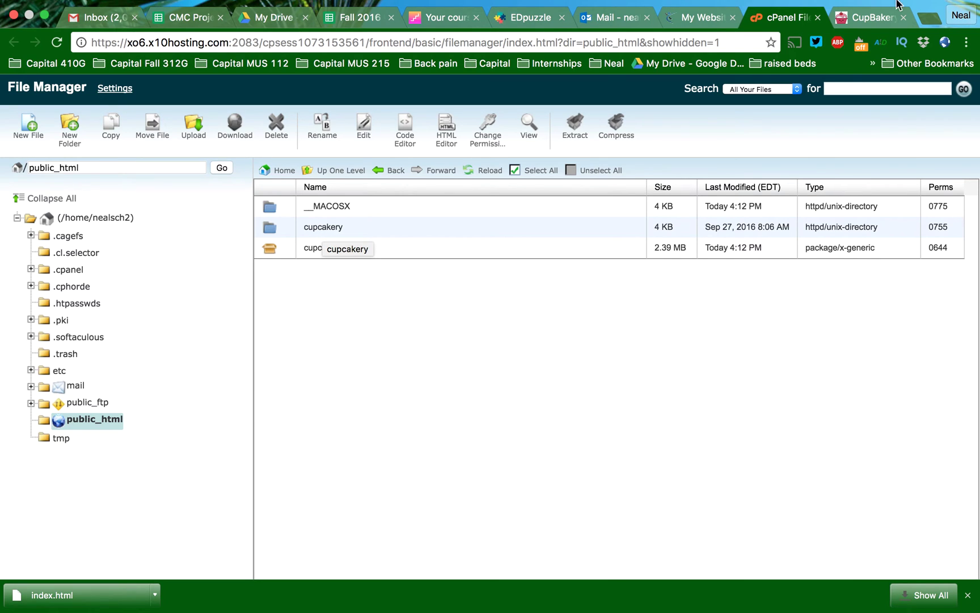
# Test the CupBakery Home, Prices and Recipies links; Home returns a 404.
pyautogui.click(868, 34)
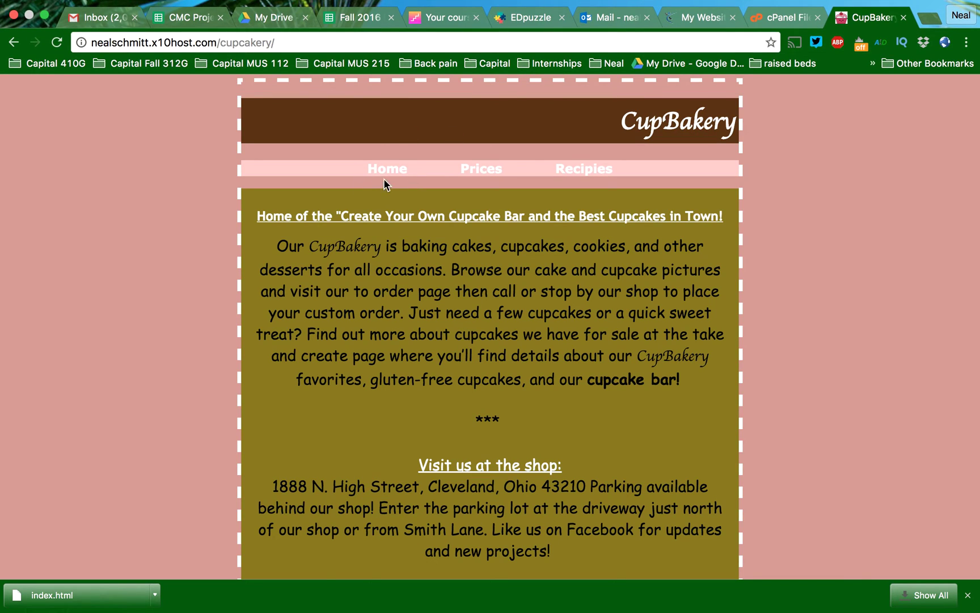
pyautogui.click(388, 173)
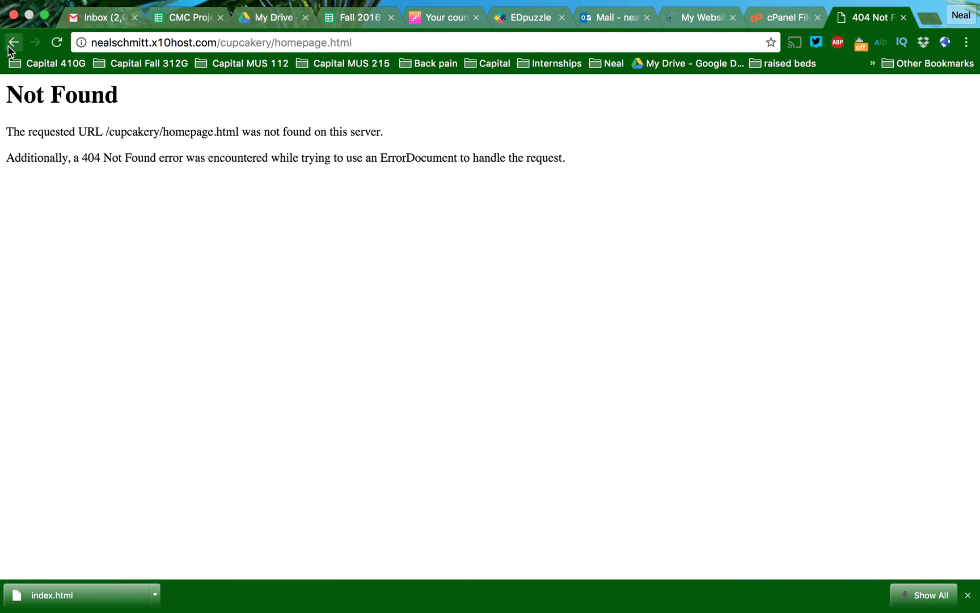
pyautogui.click(16, 43)
pyautogui.click(479, 169)
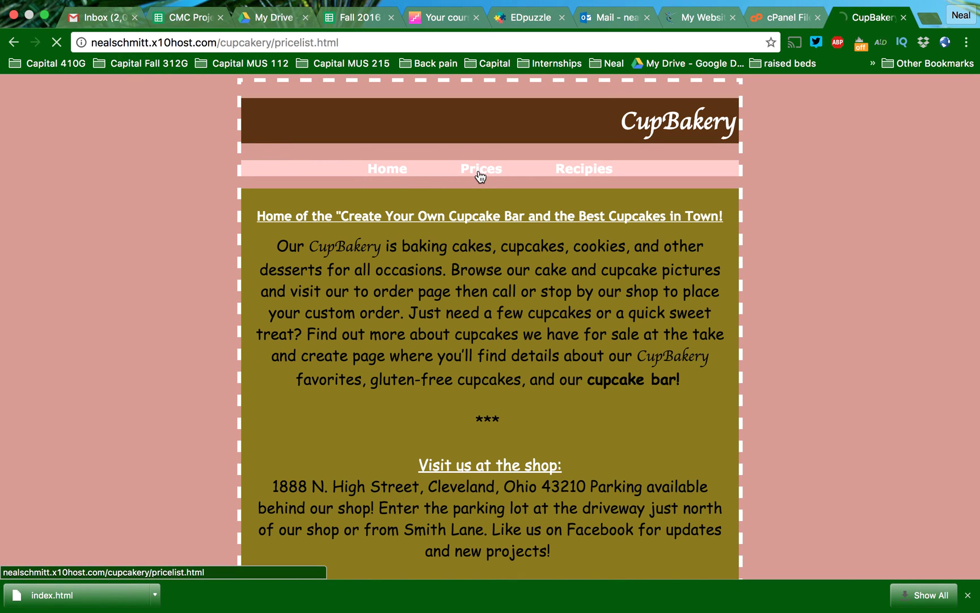
pyautogui.click(584, 169)
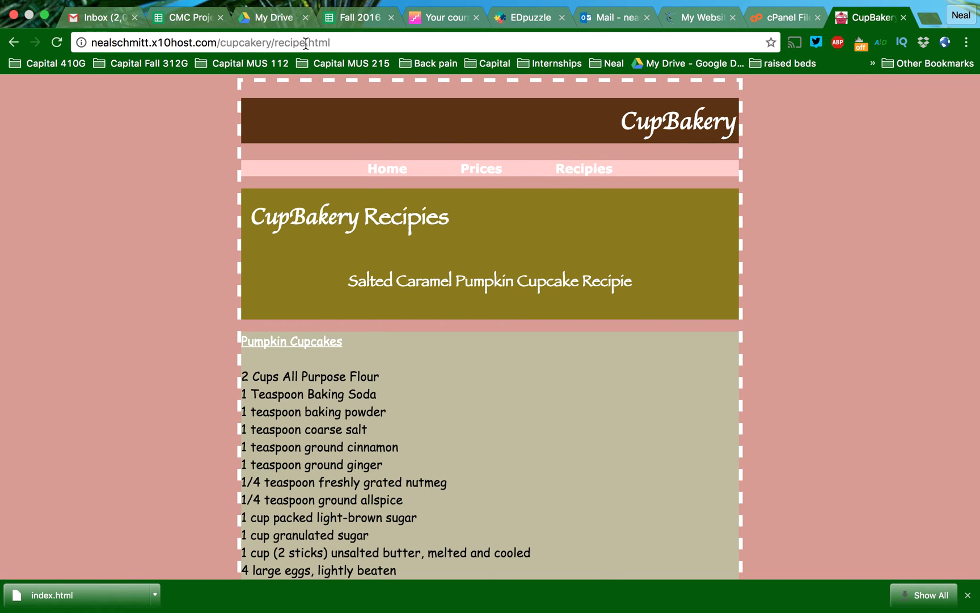
# Return to the CupBakery home page and paste its address into the W3C validator.
pyautogui.click(392, 168)
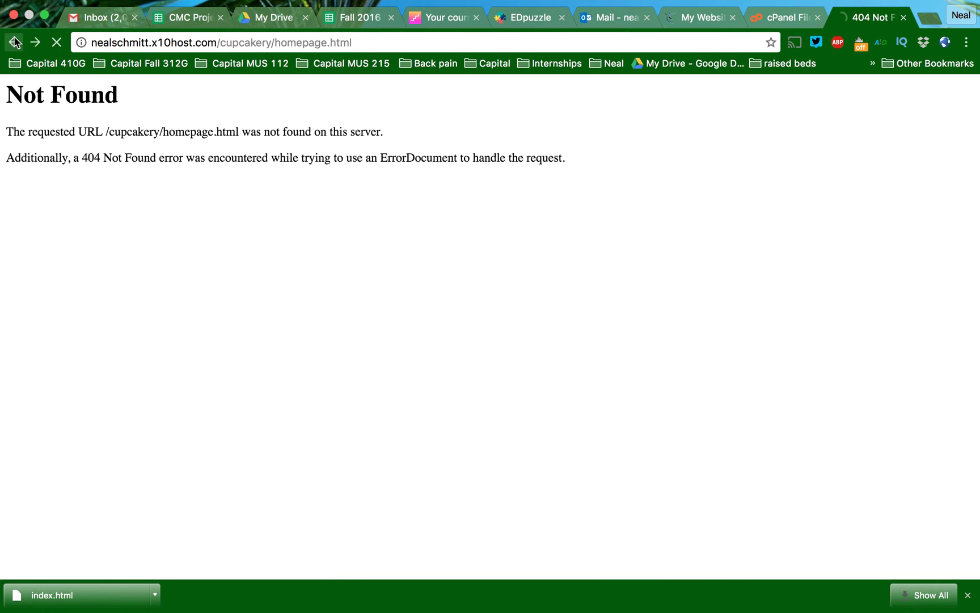
pyautogui.click(14, 42)
pyautogui.click(14, 41)
pyautogui.click(15, 42)
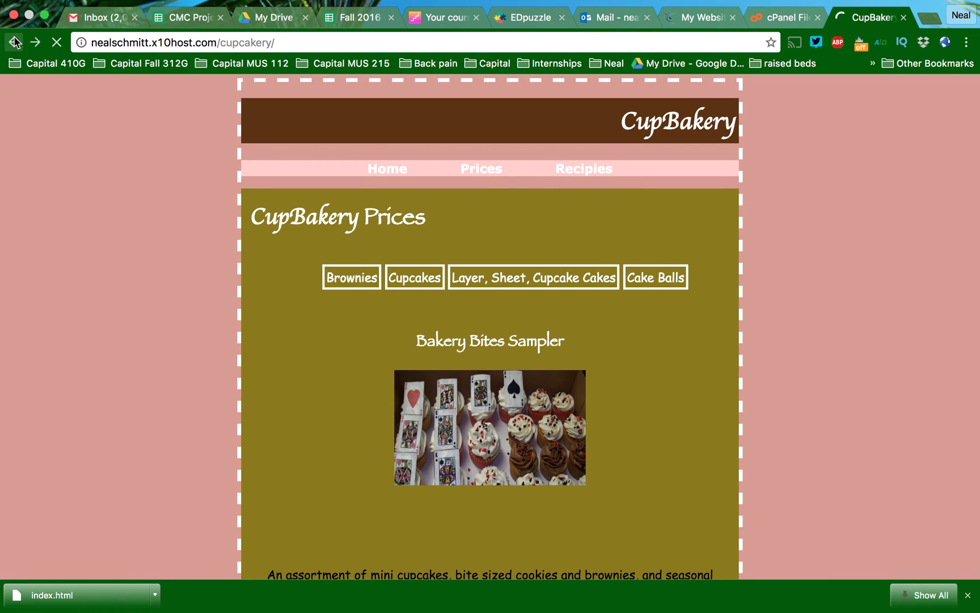
pyautogui.click(212, 44)
pyautogui.press('super+c')
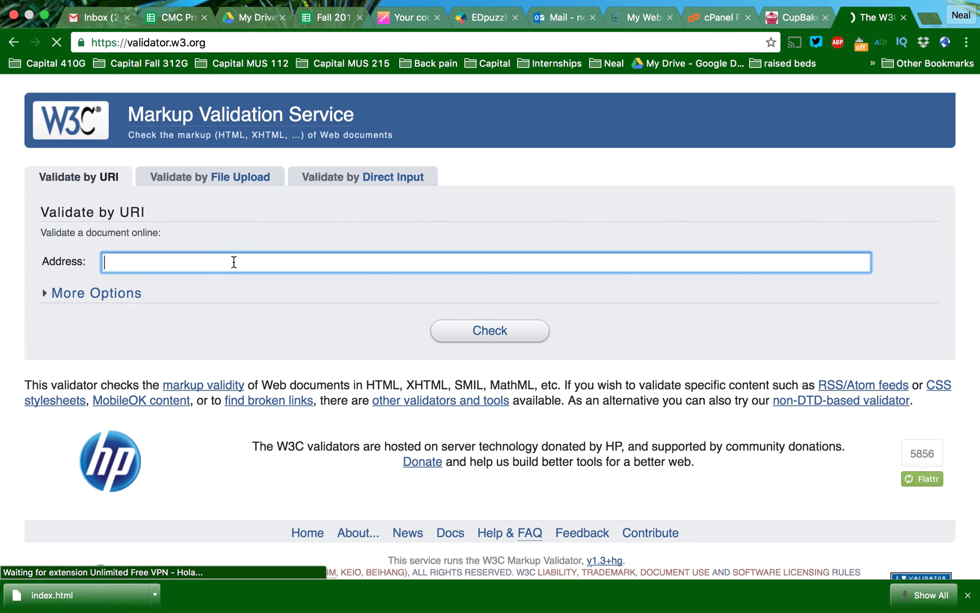
pyautogui.press('super+v')
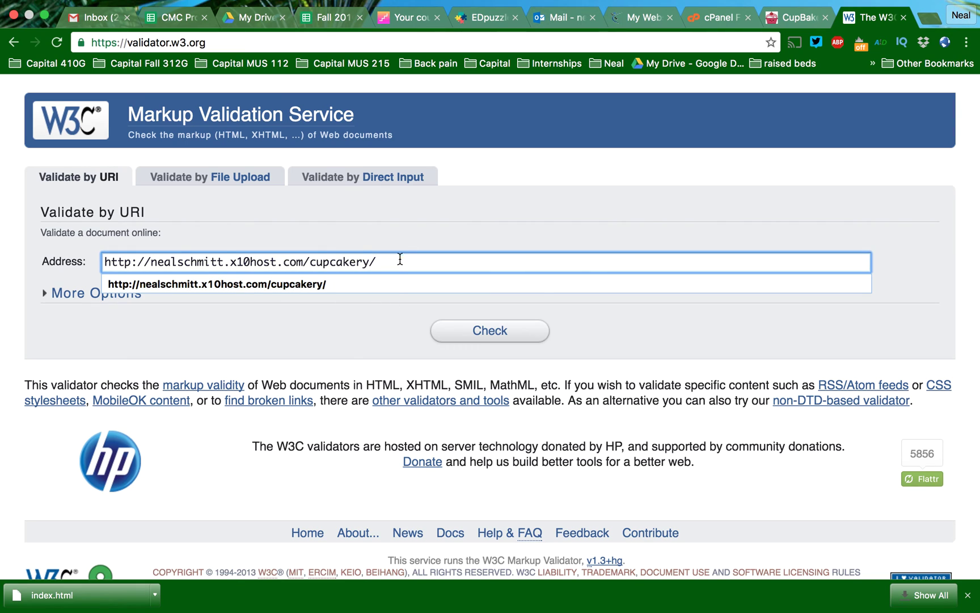
# Run the W3C check on the live cupcakery page and review its 17 messages.
pyautogui.click(499, 334)
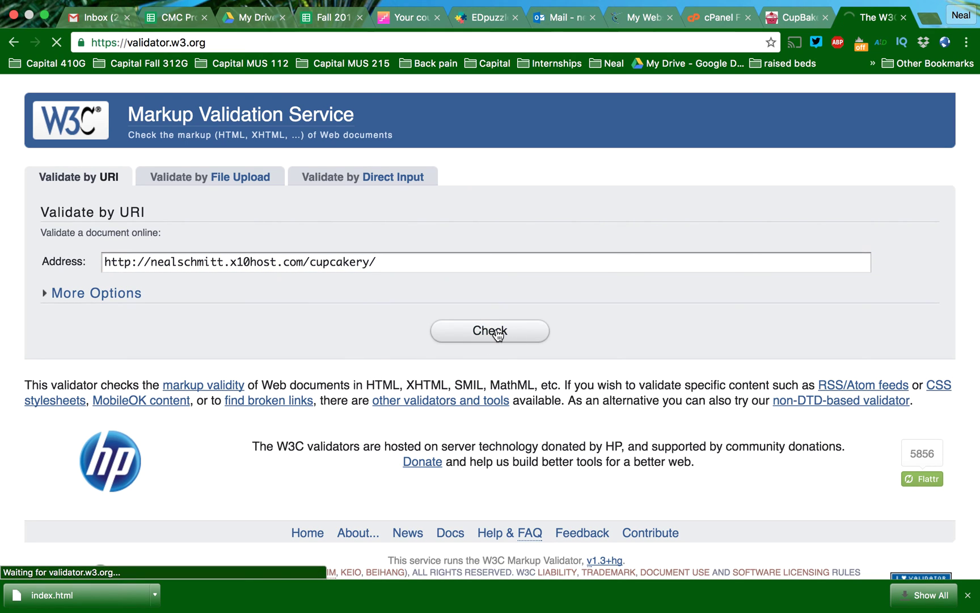
pyautogui.scroll(-10, 498, 336)
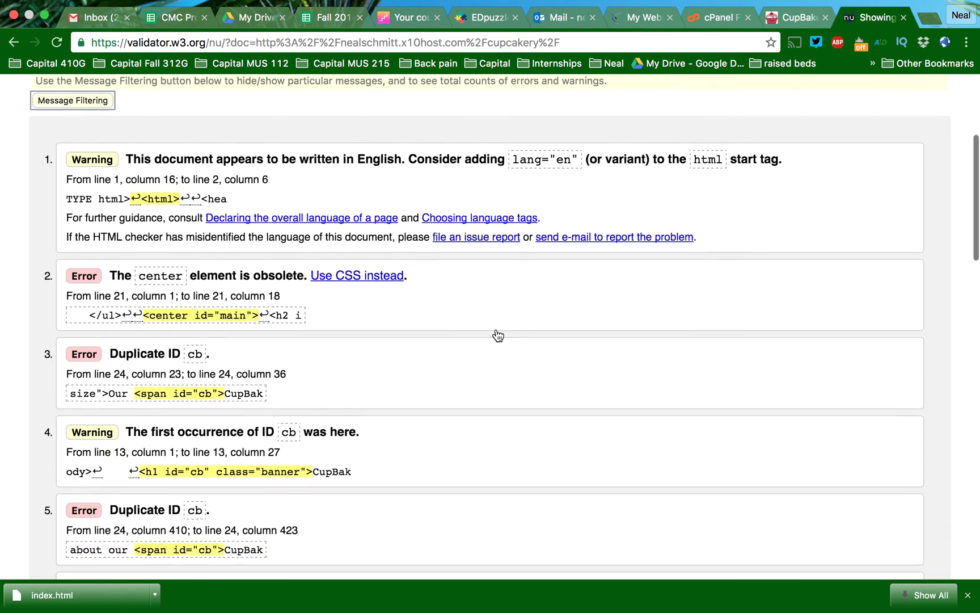
pyautogui.scroll(-15, 498, 336)
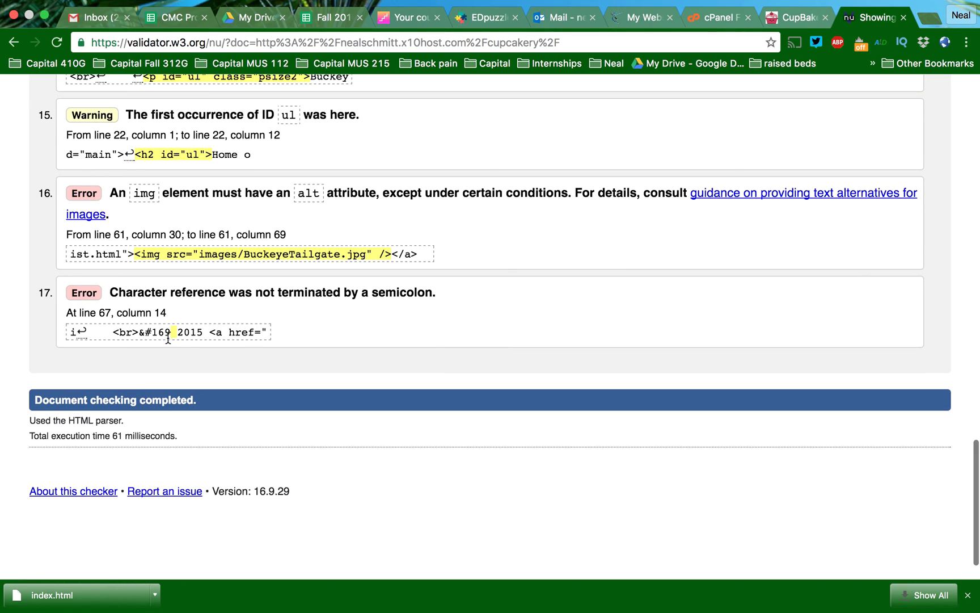
pyautogui.scroll(4, 179, 329)
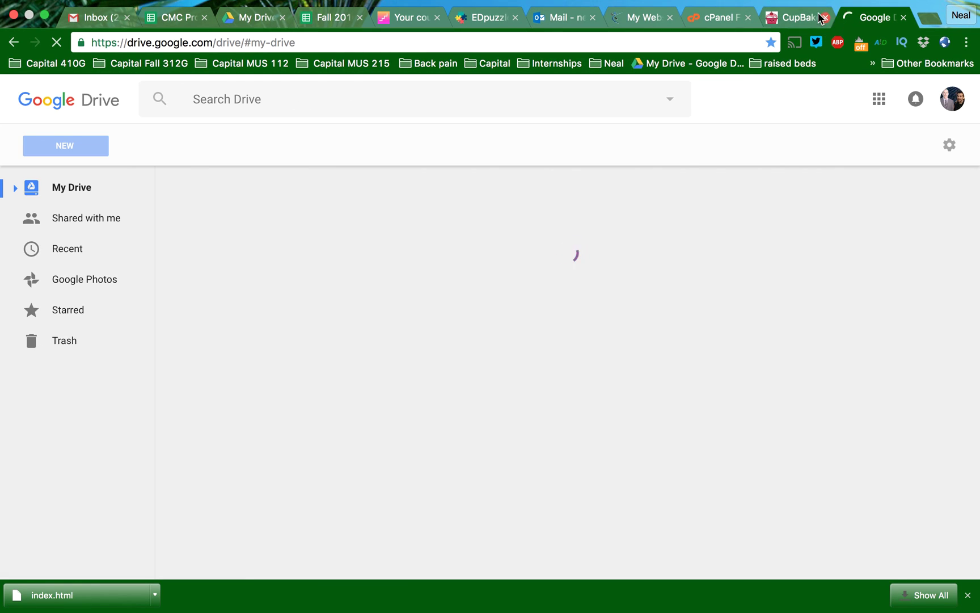
# Select the live site's address, open the My Websites dashboard, then select cupcakery.zip in Finder.
pyautogui.click(790, 19)
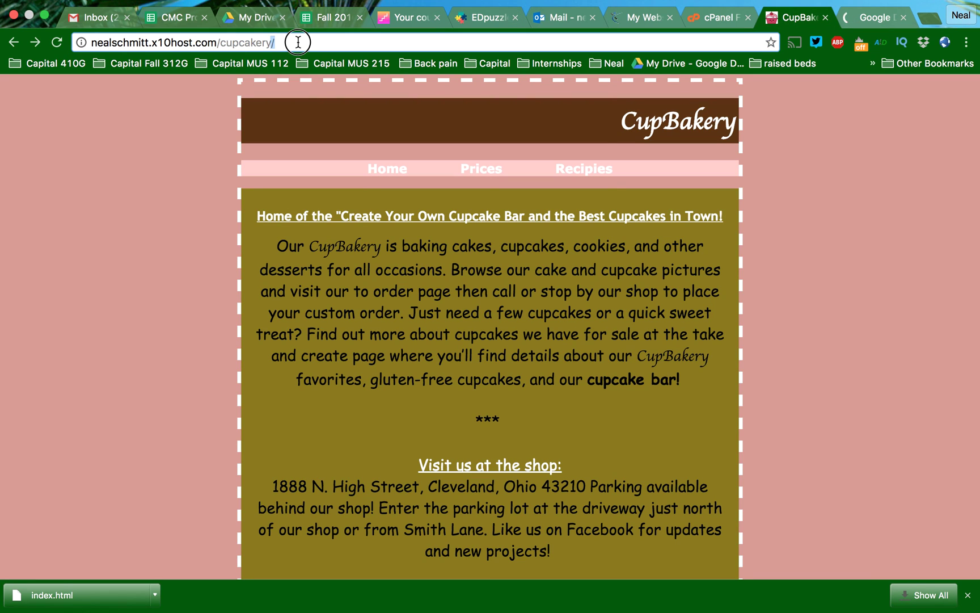
pyautogui.moveTo(305, 42); pyautogui.dragTo(85, 41)
pyautogui.click(641, 18)
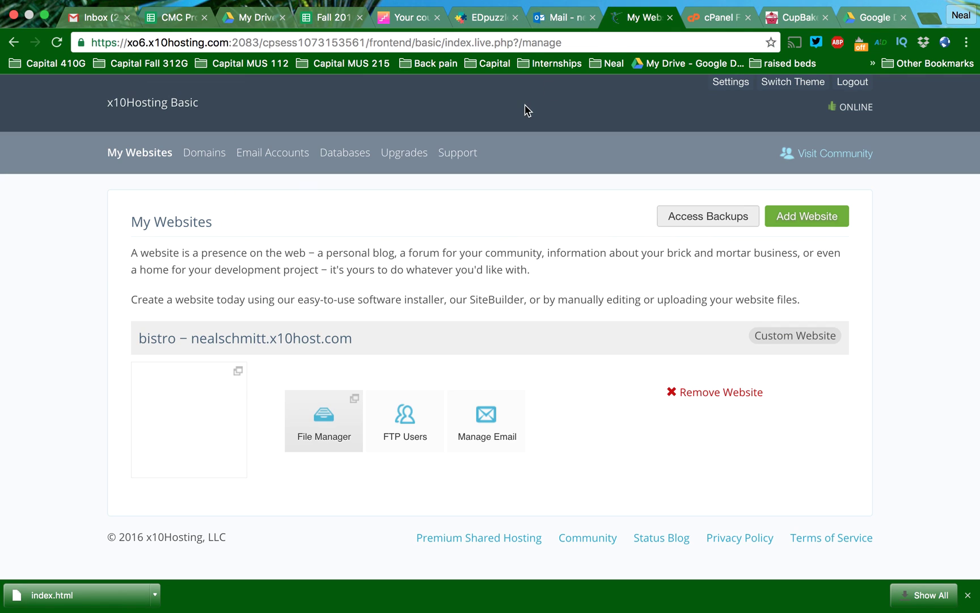
pyautogui.press('super+Tab')
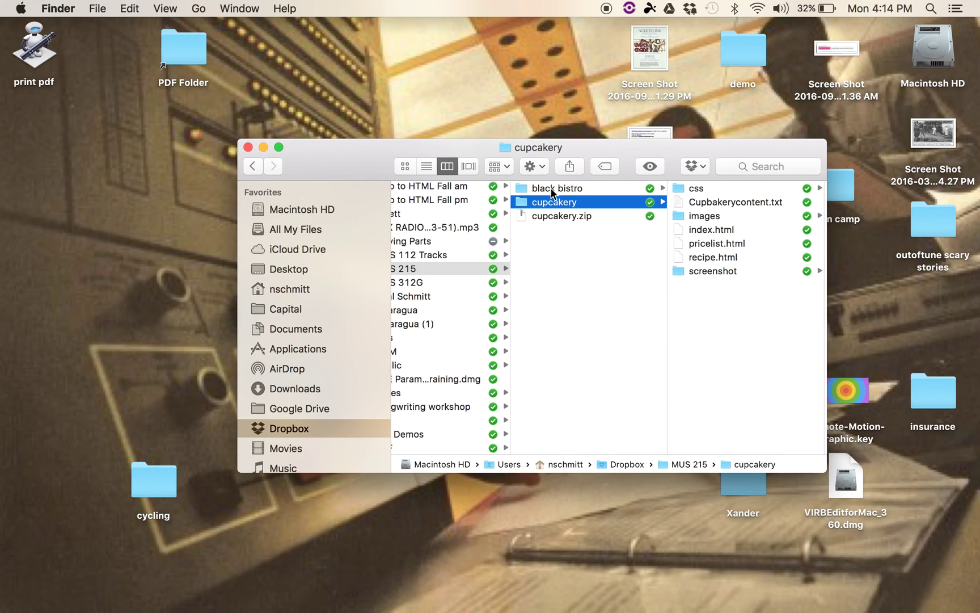
pyautogui.click(554, 216)
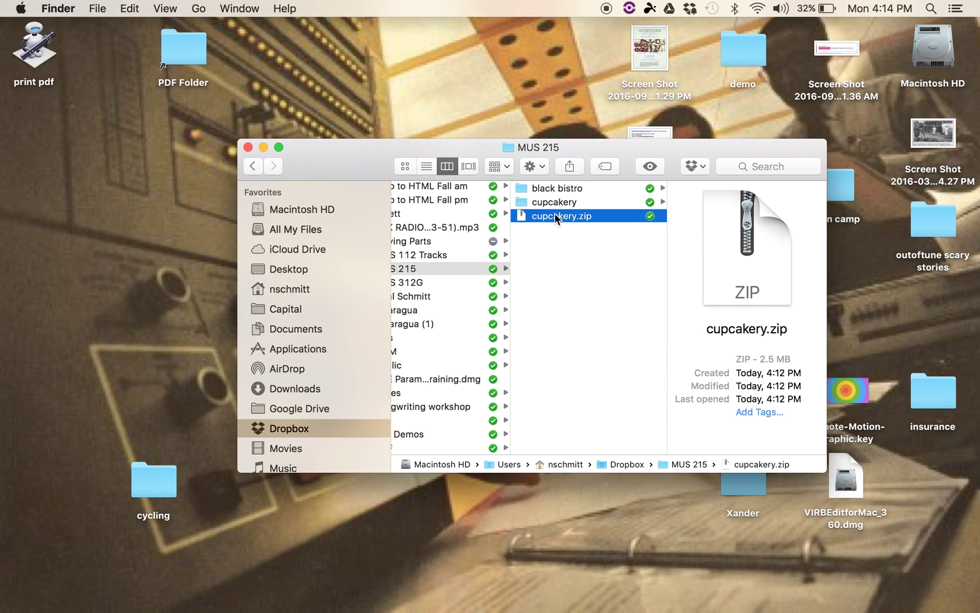